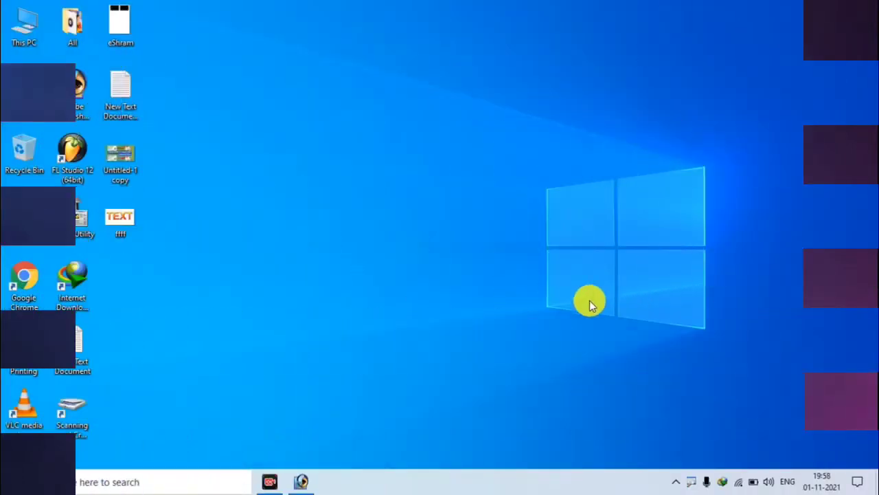
Refresh the desktop twice and restore the minimized Photoshop window from the taskbar.
right_click(323, 173)
click(401, 207)
right_click(328, 173)
click(393, 213)
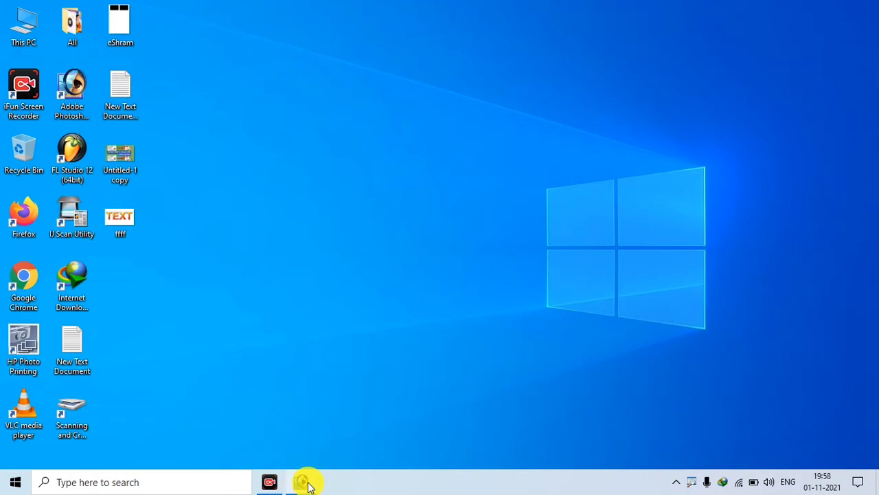
click(308, 485)
Enlarge the sample TEXT document, fit it on screen, zoom out and in, then minimize Photoshop.
double_click(439, 98)
key(ctrl+0)
key(ctrl+minus)
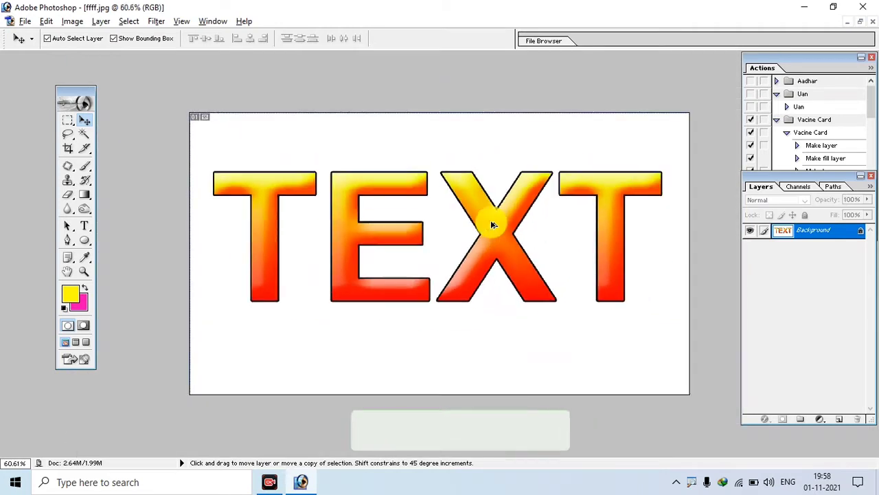
key(ctrl+plus)
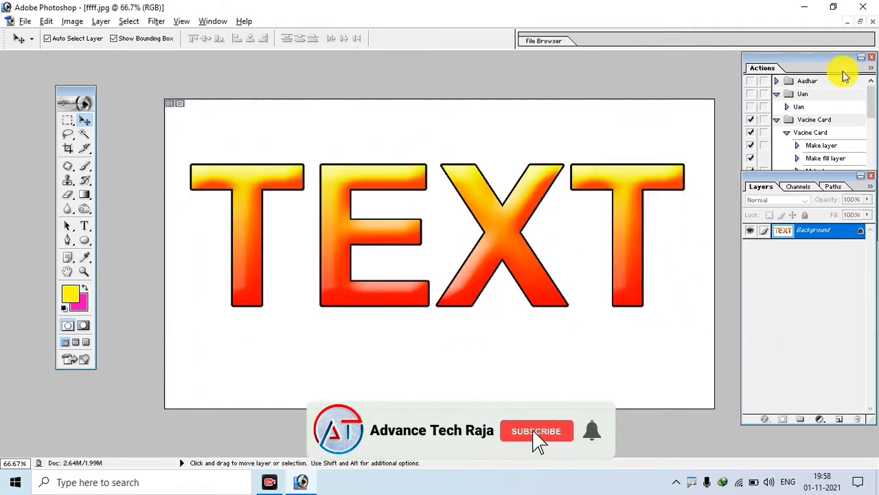
click(805, 7)
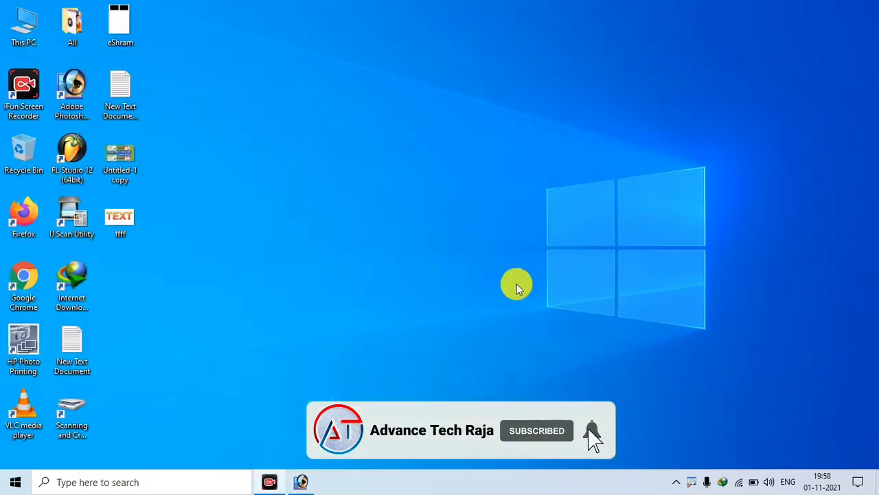
Restore and exit the old Photoshop session, then relaunch Photoshop 7.0 from its desktop shortcut.
right_click(385, 242)
click(442, 251)
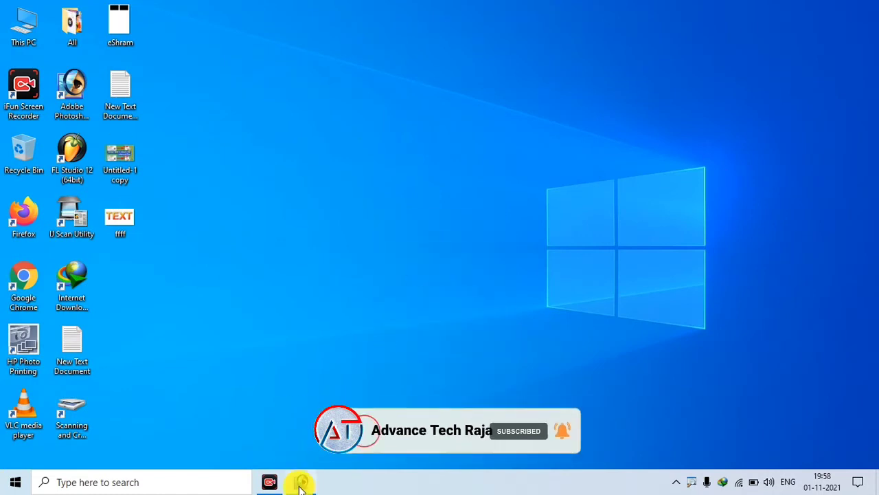
click(301, 481)
click(301, 483)
click(867, 7)
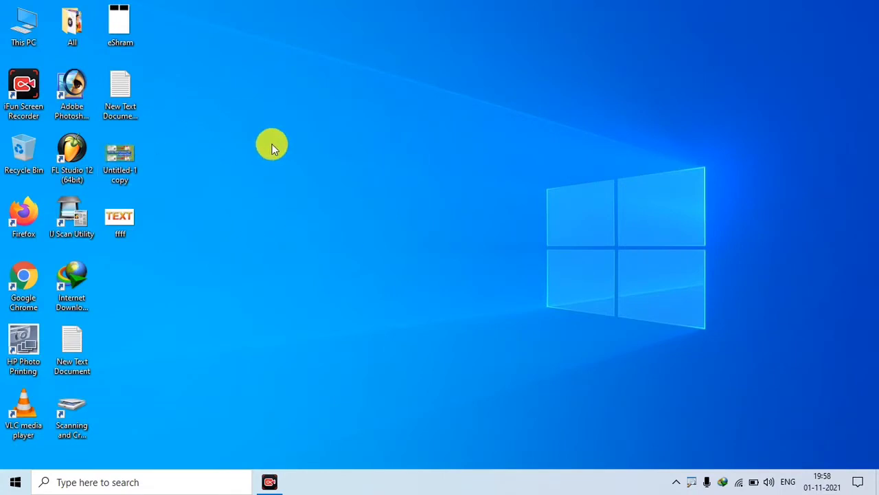
double_click(72, 90)
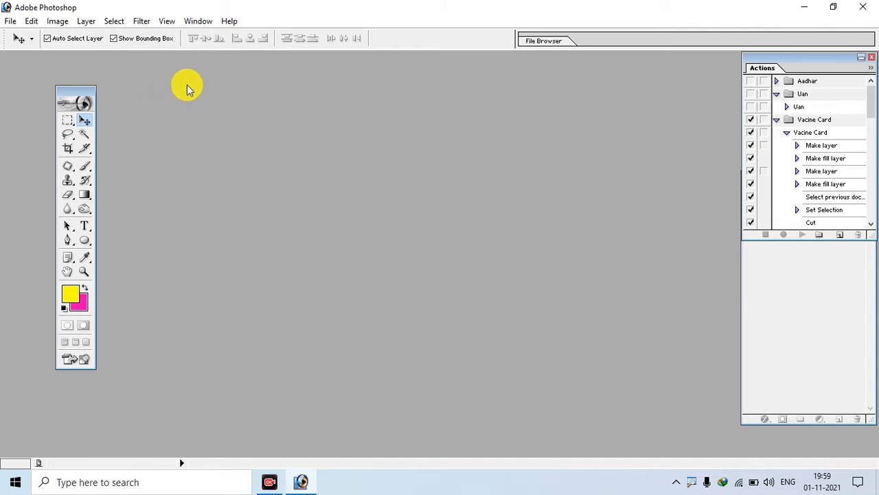
Create a new white 1920 x 1080 document using the HDTV 1080i preset.
click(12, 20)
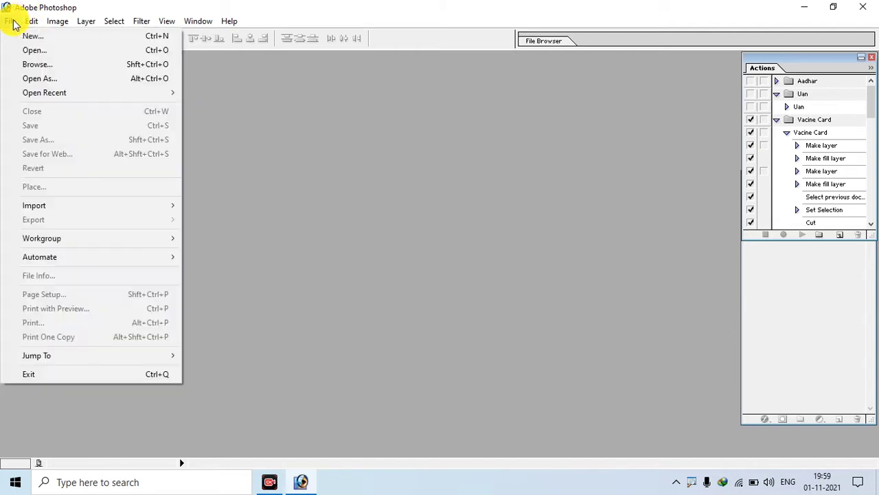
click(100, 38)
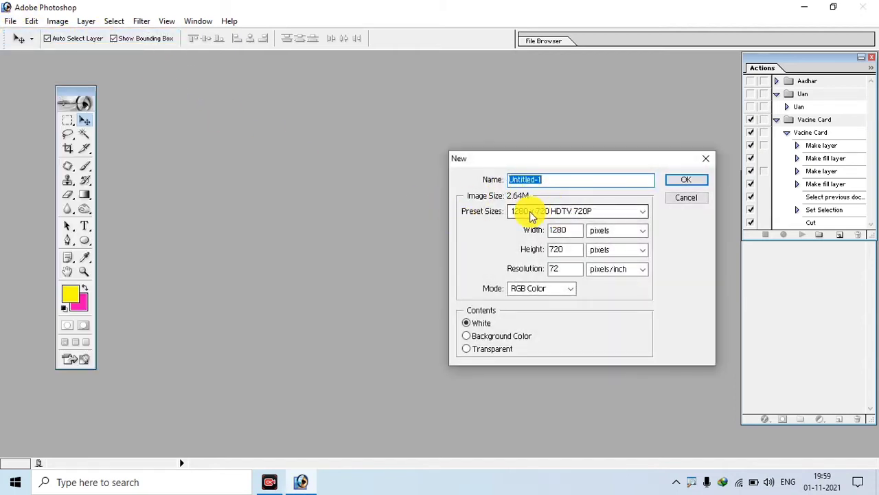
click(560, 213)
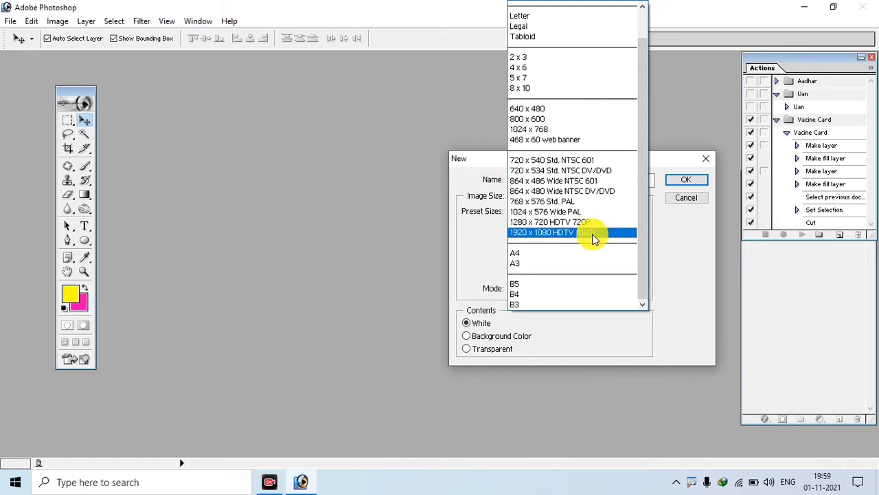
click(549, 233)
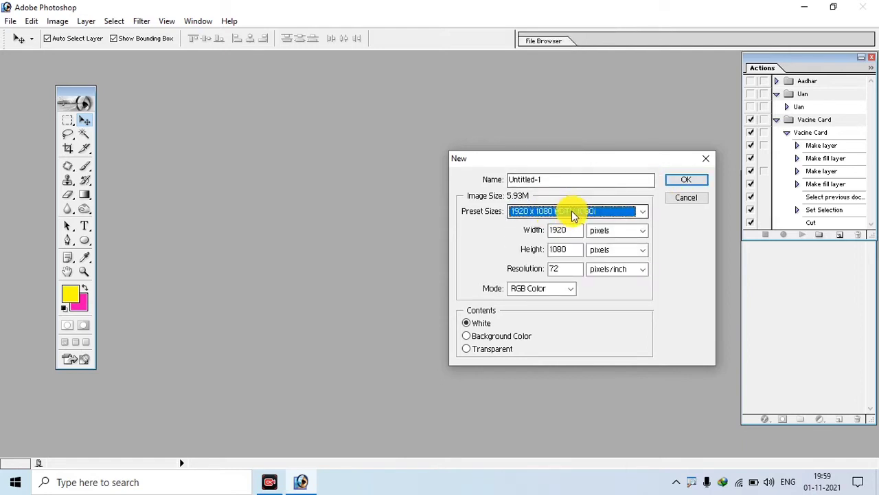
click(685, 180)
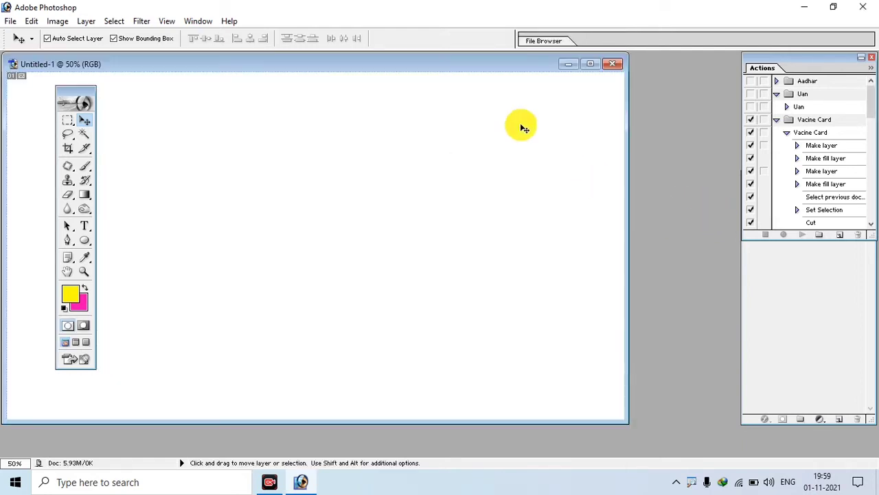
Fit the canvas, then type the word TEXT in large bold yellow Arial and select it.
mouse_move(378, 68)
mouse_down()
mouse_move(484, 70)
mouse_move(473, 75)
mouse_up()
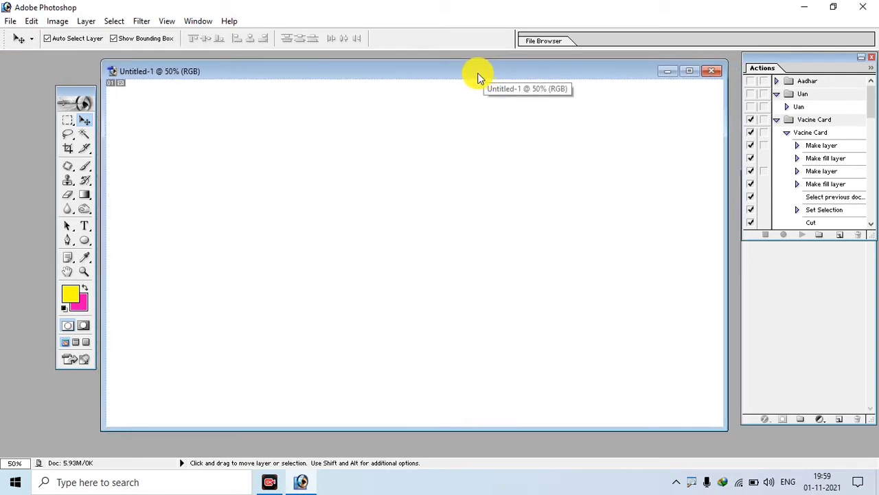
key(ctrl+0)
key(ctrl+0)
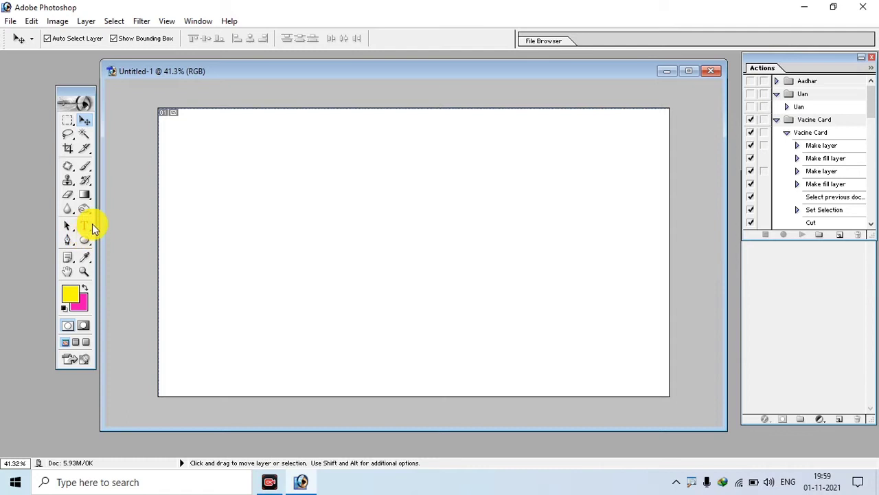
drag(78, 96, 40, 75)
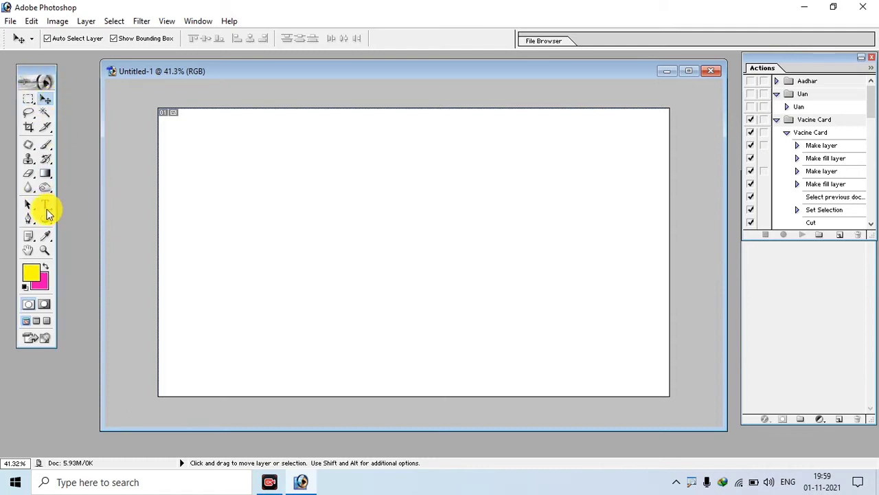
click(44, 206)
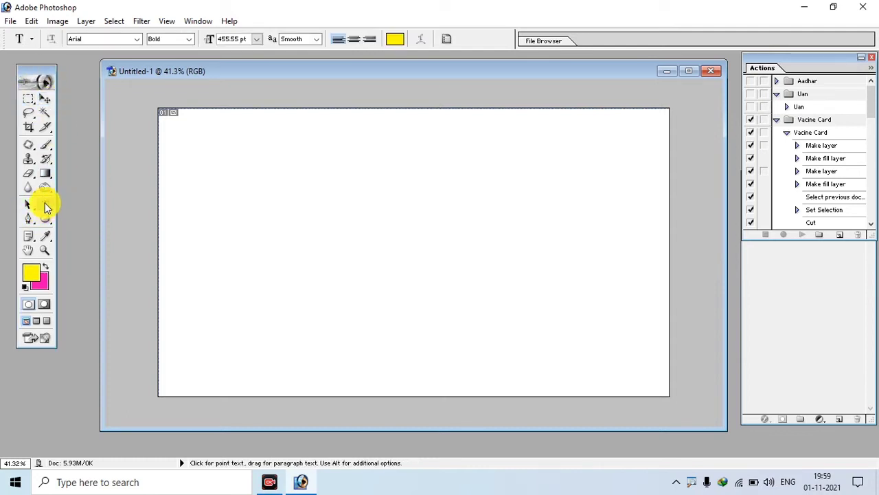
click(296, 300)
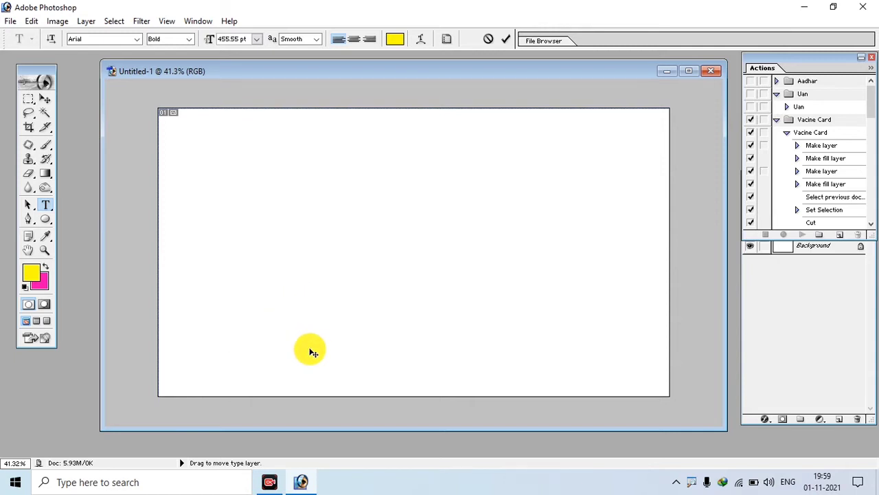
text(TE)
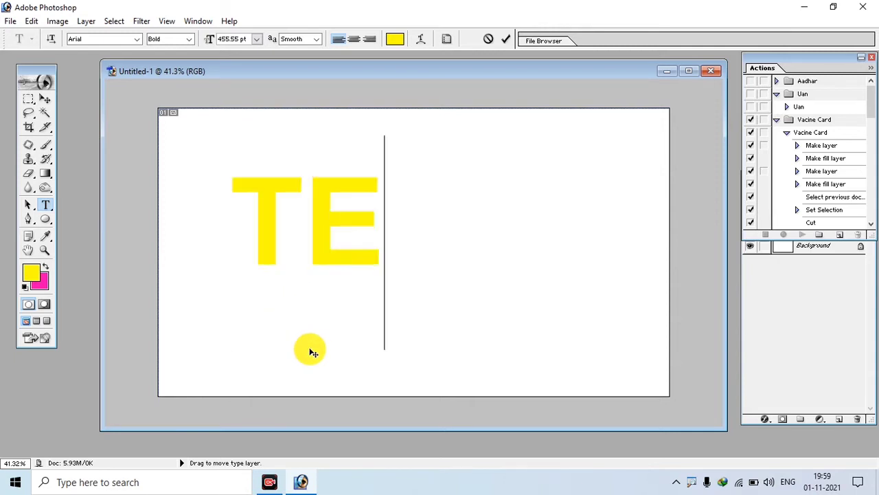
text(XT)
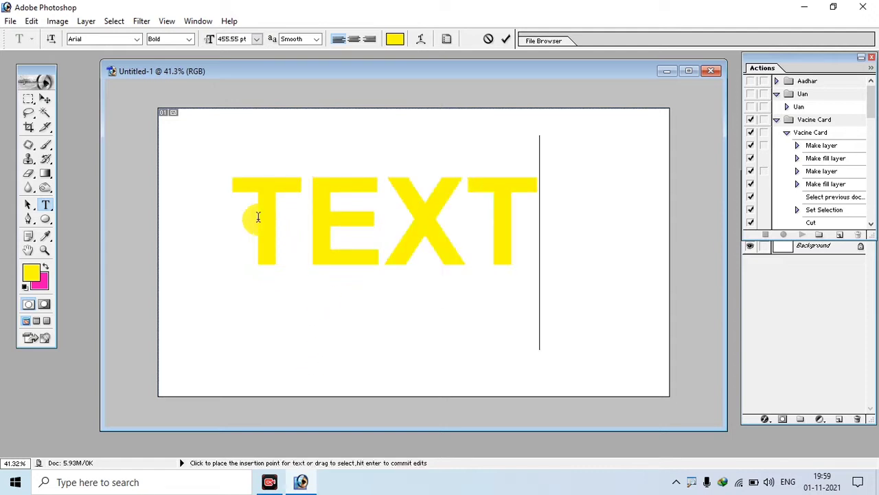
key(ctrl+a)
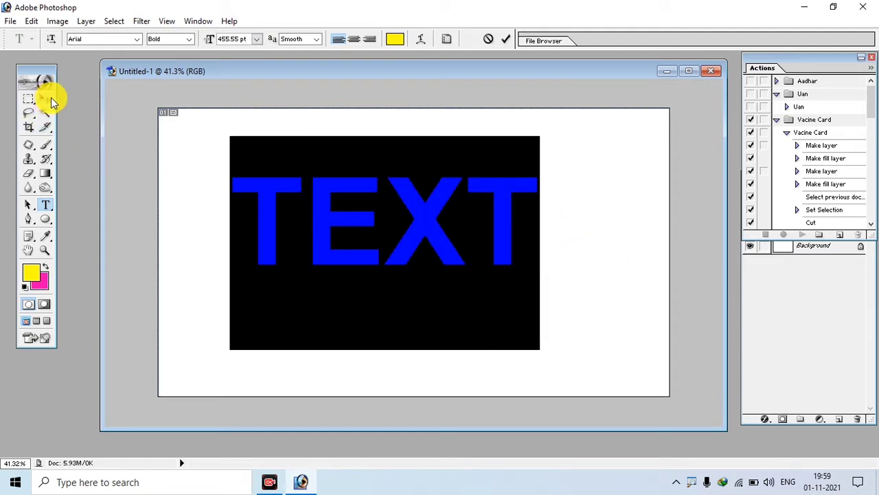
Scale the TEXT up to about 152% and move it to the canvas centre.
click(45, 99)
drag(359, 250, 376, 199)
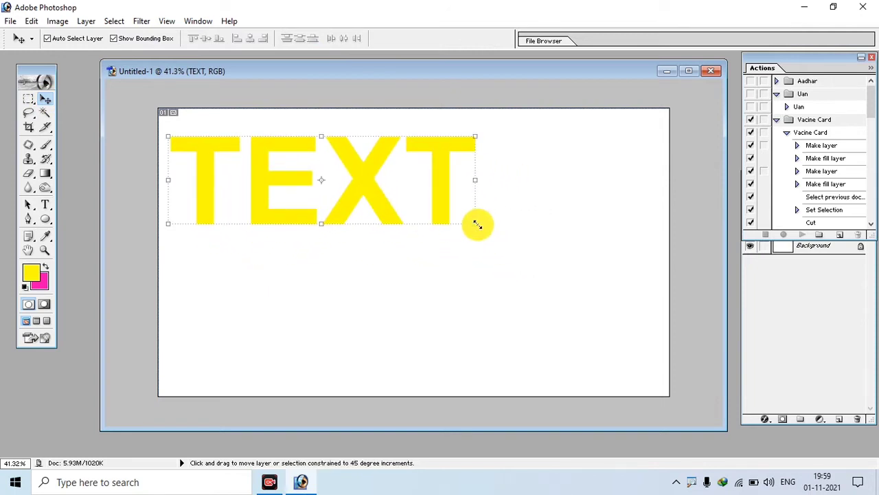
drag(475, 224, 657, 295)
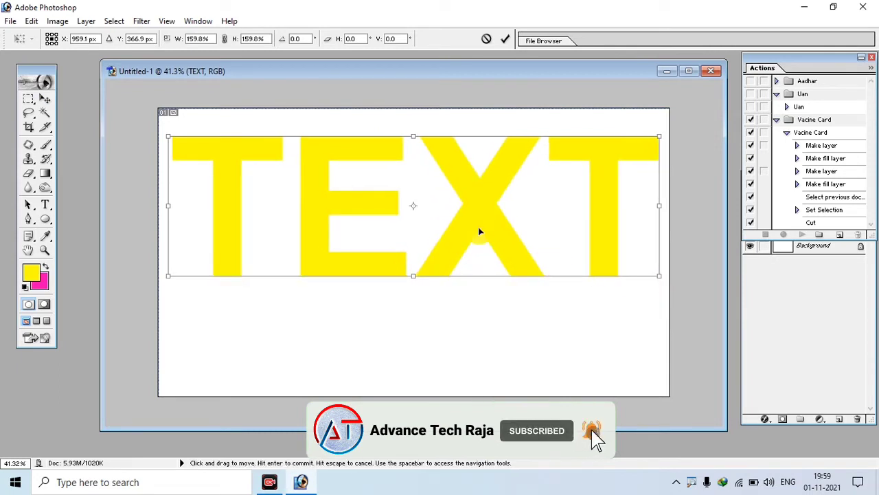
double_click(467, 209)
mouse_move(471, 217)
mouse_down()
mouse_move(473, 258)
mouse_move(466, 262)
mouse_up()
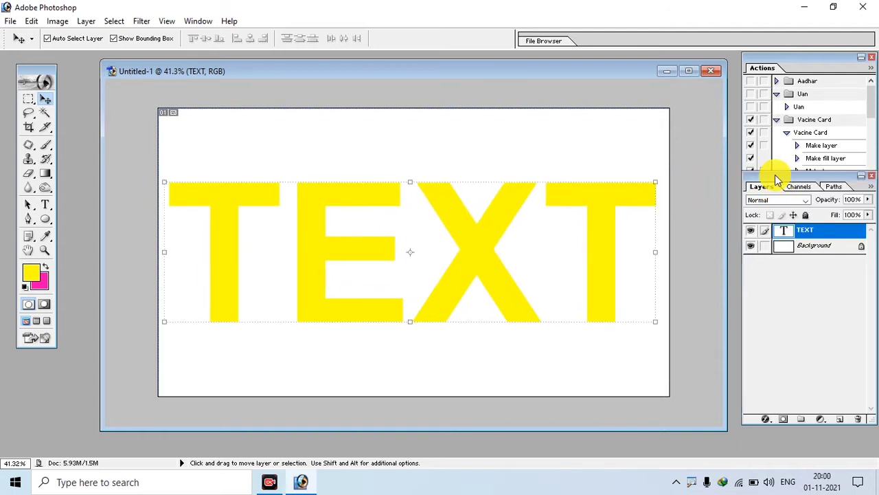
drag(799, 179, 797, 176)
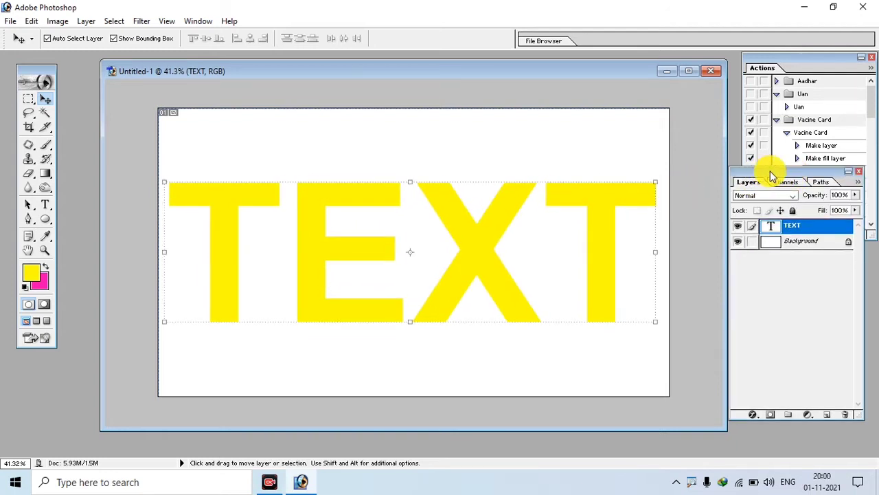
click(195, 21)
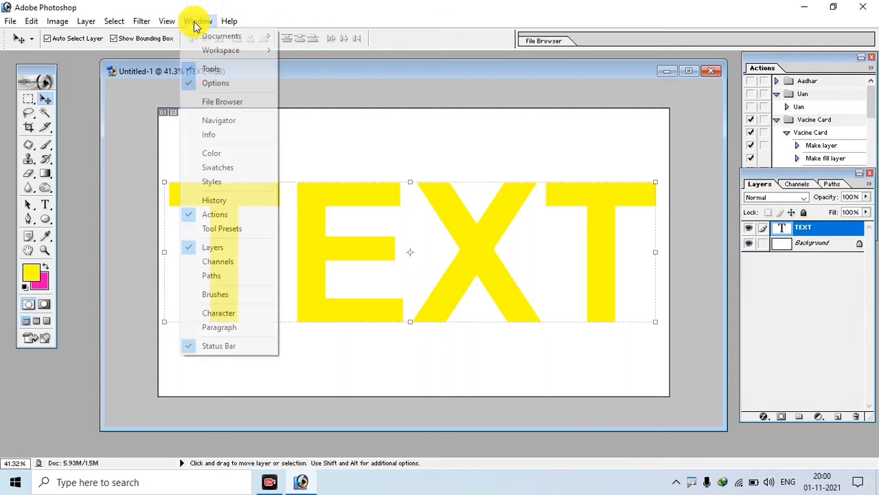
click(216, 252)
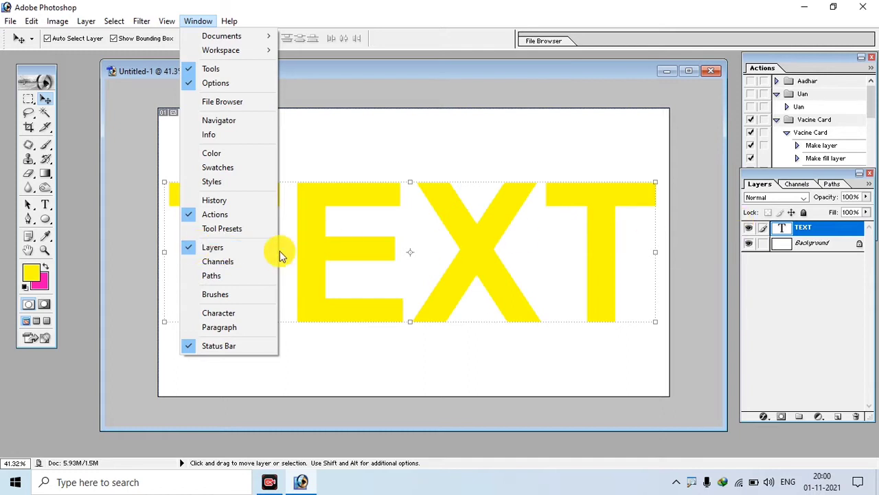
click(224, 248)
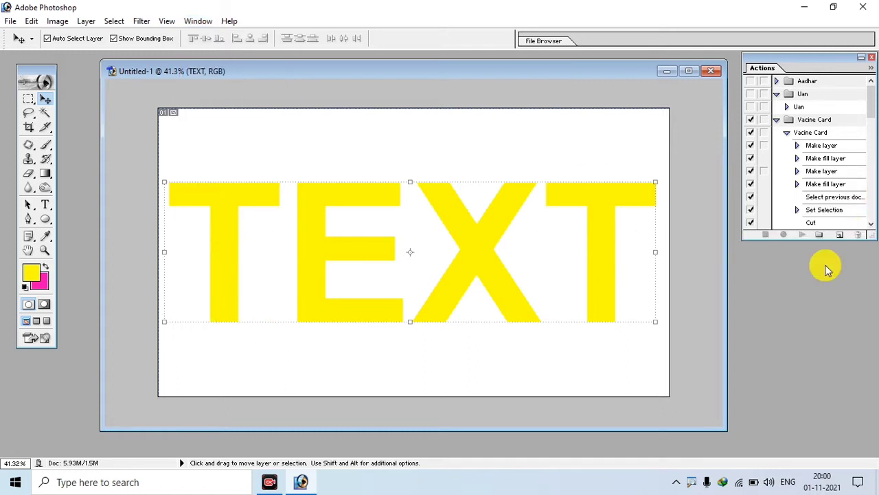
click(198, 21)
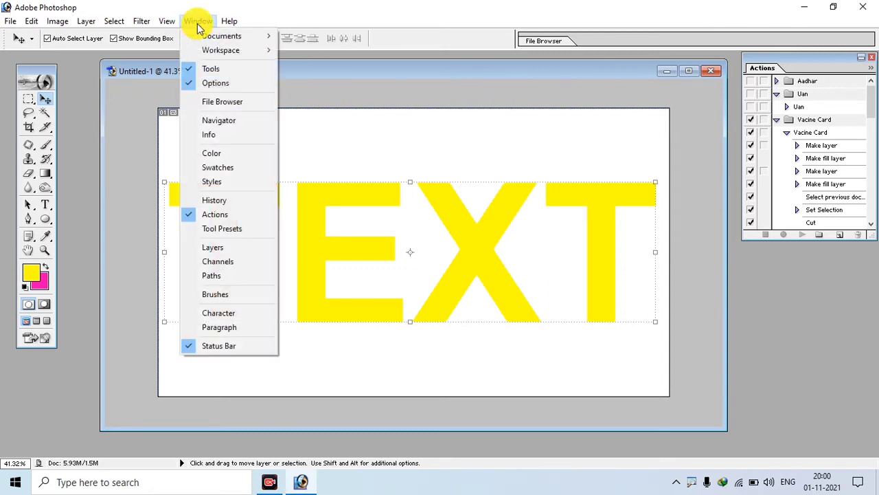
click(233, 247)
drag(789, 182, 770, 186)
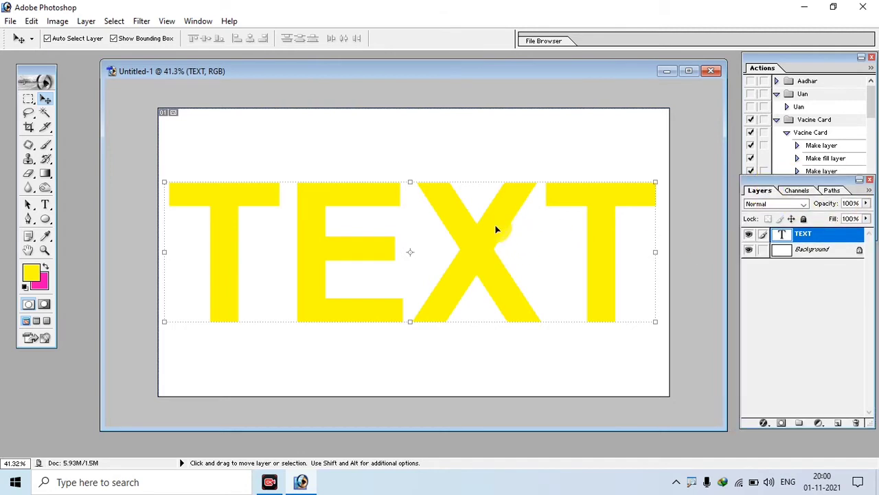
drag(474, 239, 476, 240)
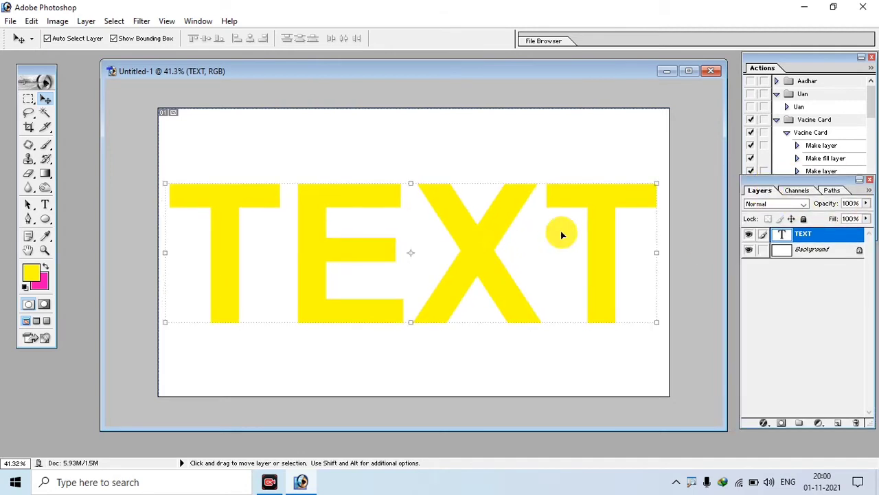
click(794, 238)
Add a black-to-white Gradient Overlay to the TEXT layer via Blending Options and show its settings.
right_click(799, 239)
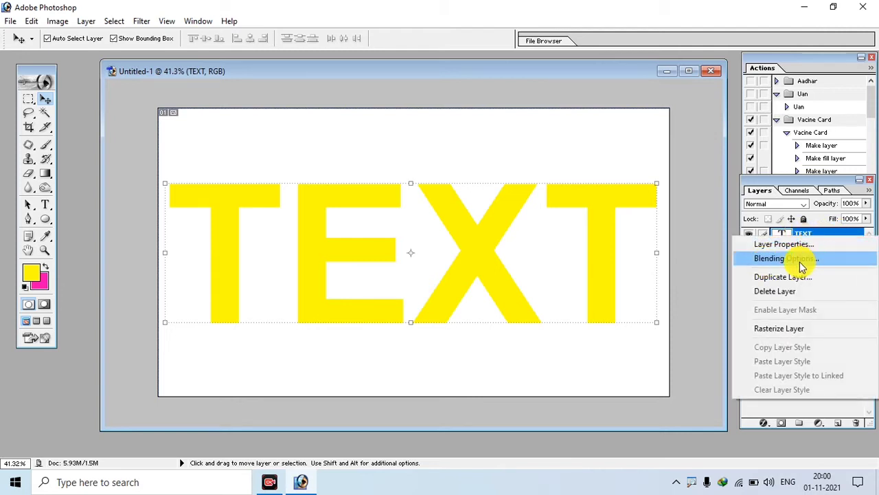
click(812, 266)
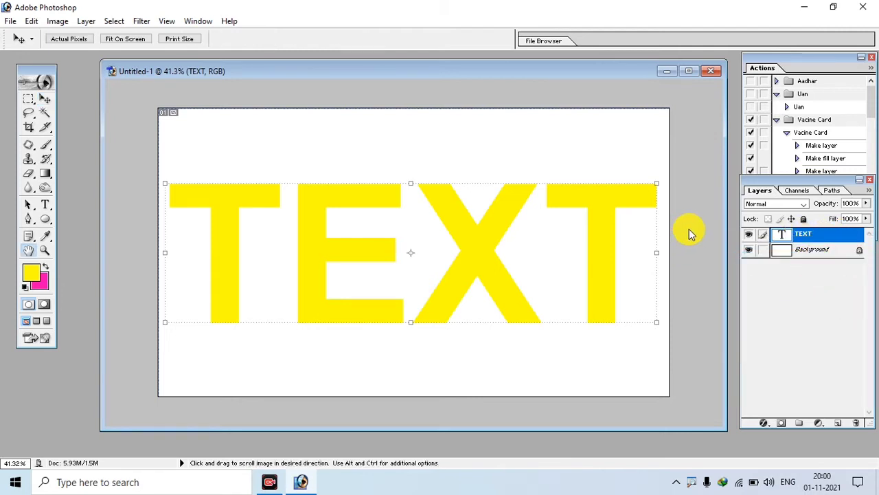
drag(630, 157, 784, 140)
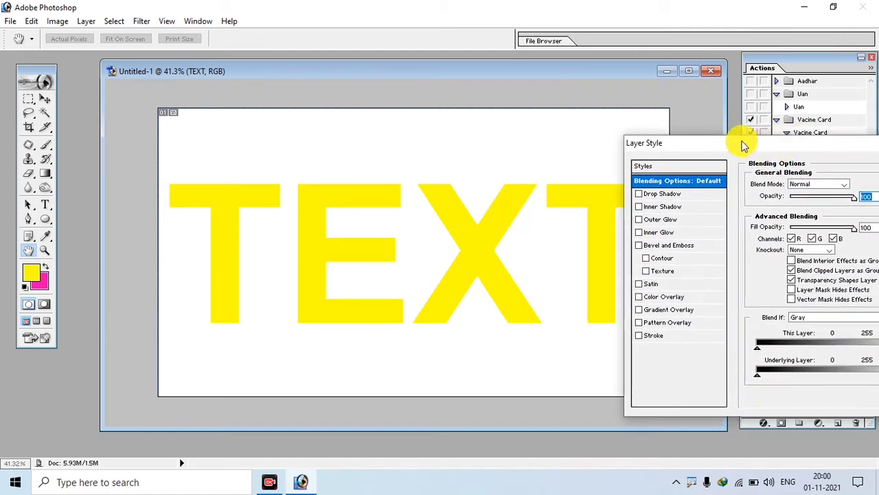
click(679, 305)
click(679, 307)
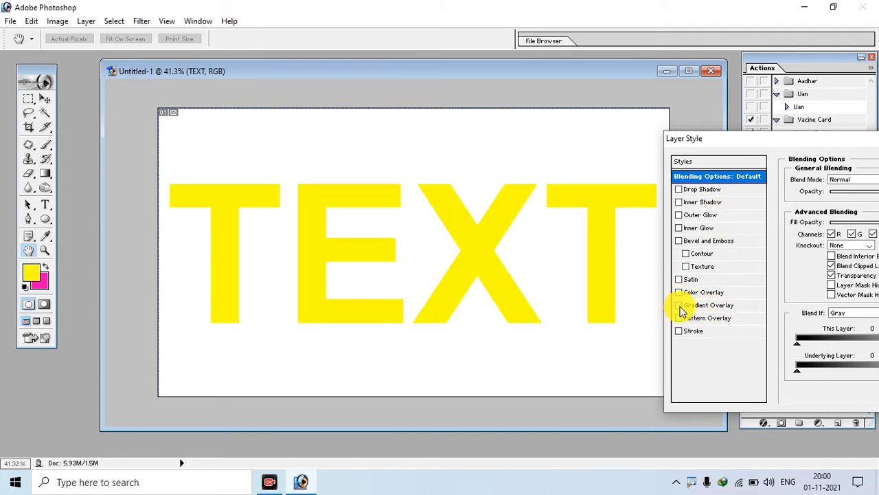
click(680, 307)
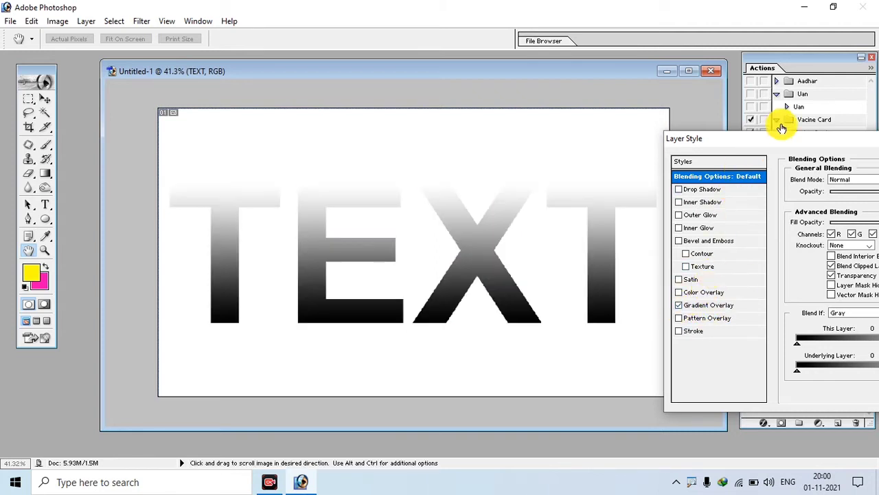
drag(797, 139, 693, 136)
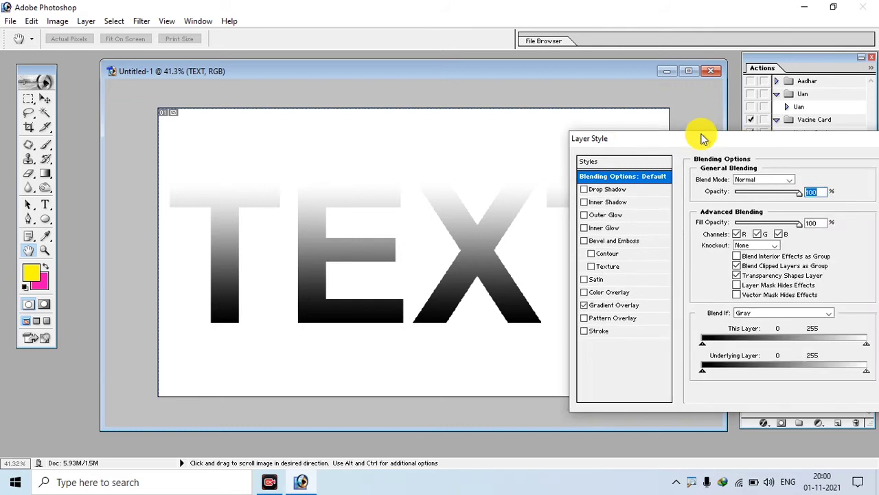
click(604, 307)
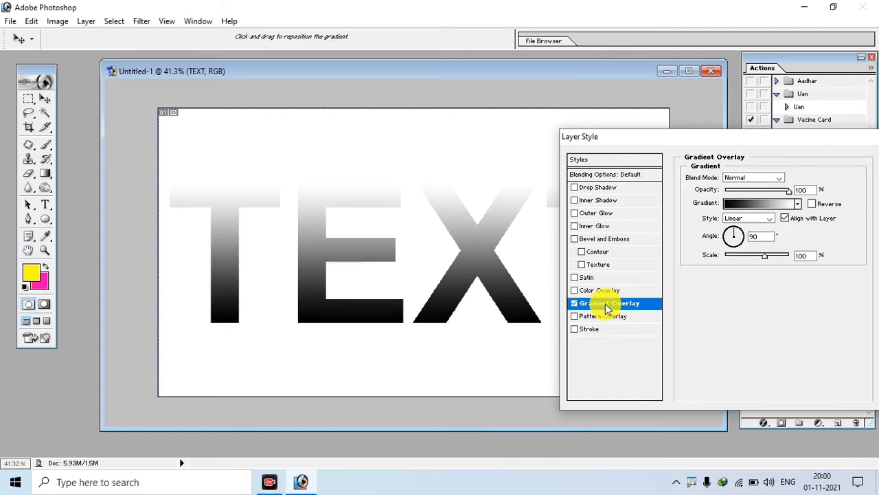
click(753, 204)
Select the gradient's starting colour stop, removing an accidentally added extra stop.
drag(669, 159, 688, 116)
mouse_move(597, 360)
mouse_down()
mouse_move(620, 360)
mouse_move(577, 360)
mouse_up()
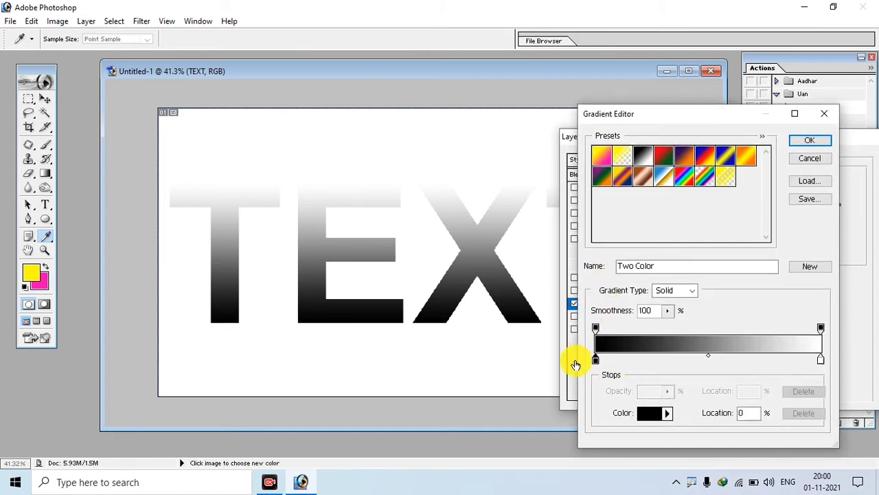
click(821, 360)
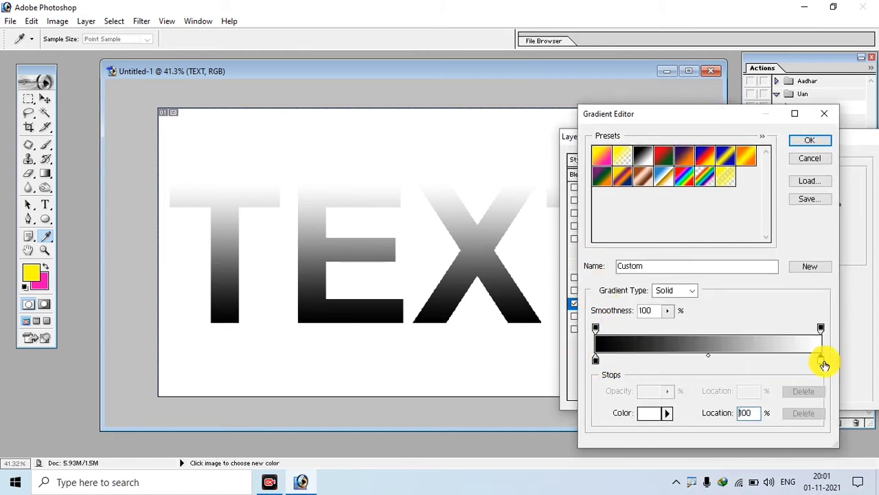
click(595, 361)
click(803, 413)
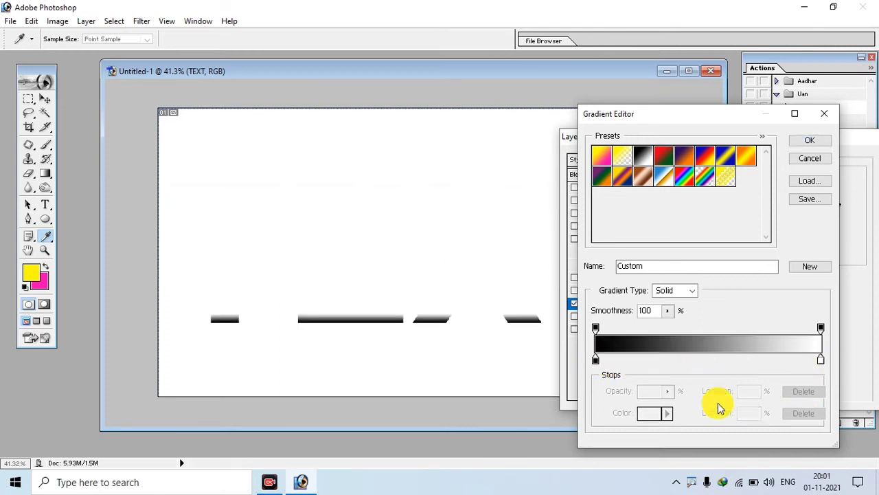
mouse_move(596, 360)
mouse_down()
mouse_move(620, 360)
mouse_move(593, 358)
mouse_up()
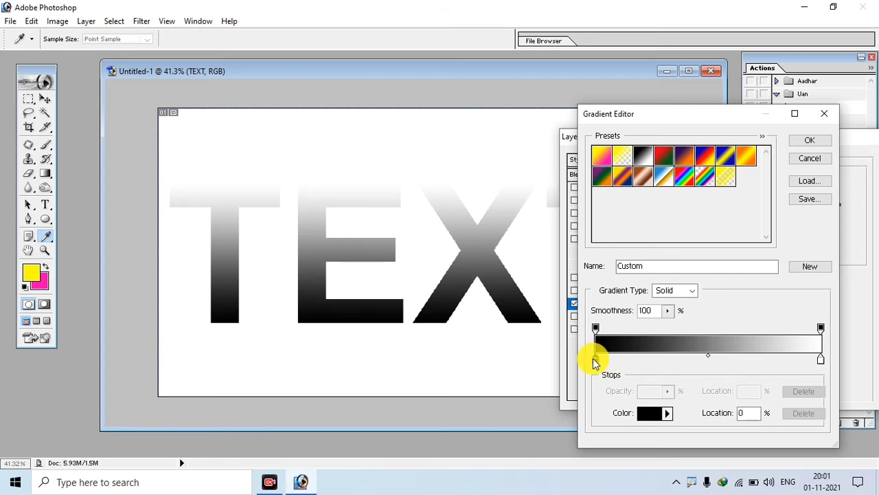
Set the gradient's starting stop colour to pure red FF0000.
click(655, 412)
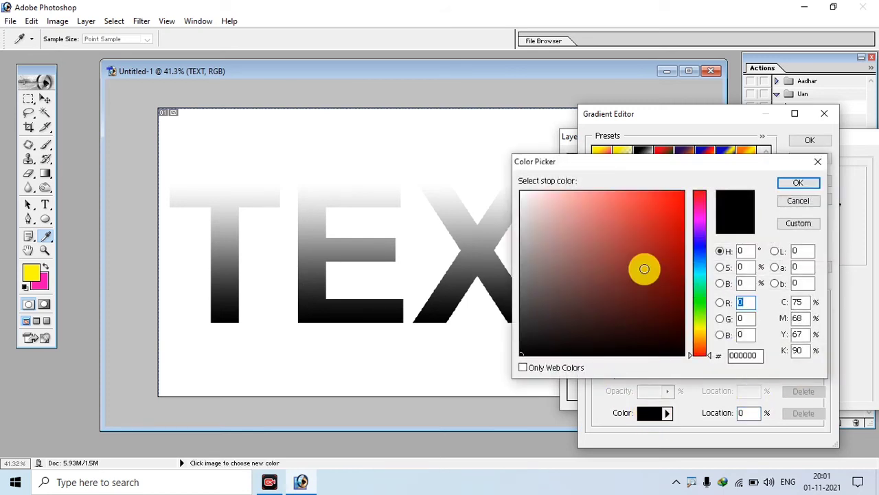
click(660, 220)
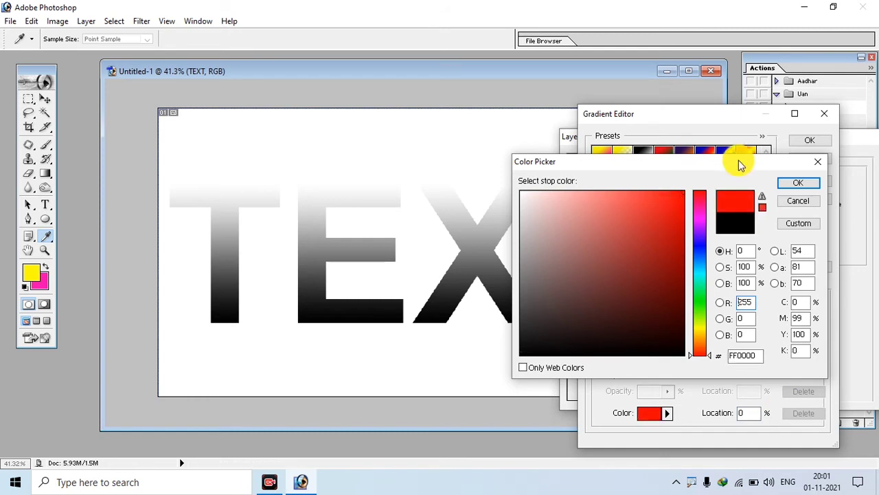
click(702, 202)
click(705, 191)
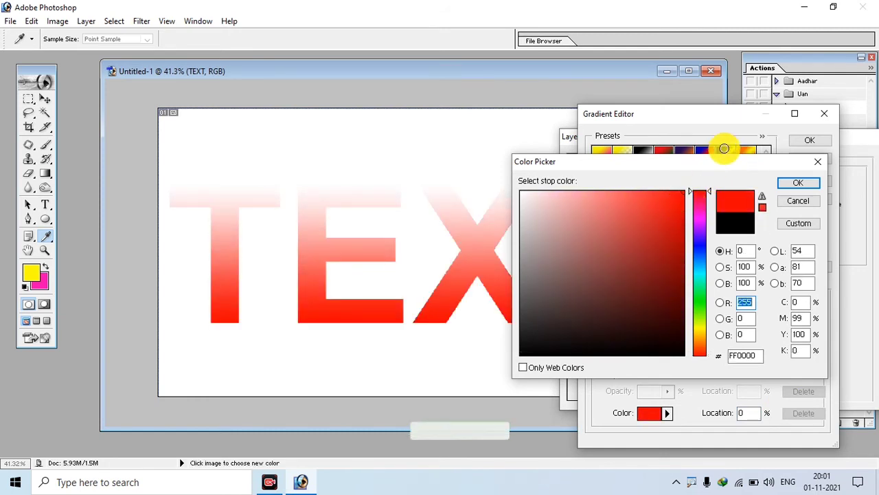
mouse_move(592, 270)
mouse_down()
mouse_move(618, 269)
mouse_move(706, 172)
mouse_move(728, 177)
mouse_up()
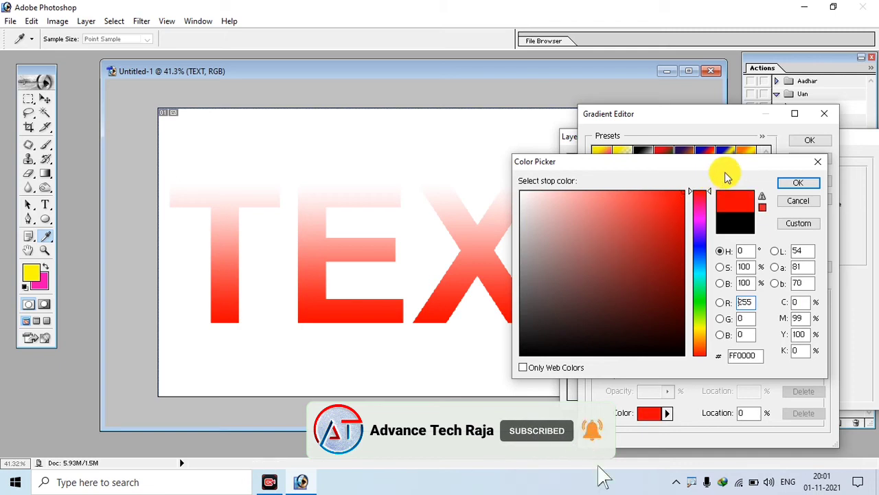
click(798, 183)
mouse_move(822, 364)
mouse_down()
mouse_move(779, 364)
mouse_move(802, 358)
mouse_move(760, 373)
mouse_move(833, 364)
mouse_up()
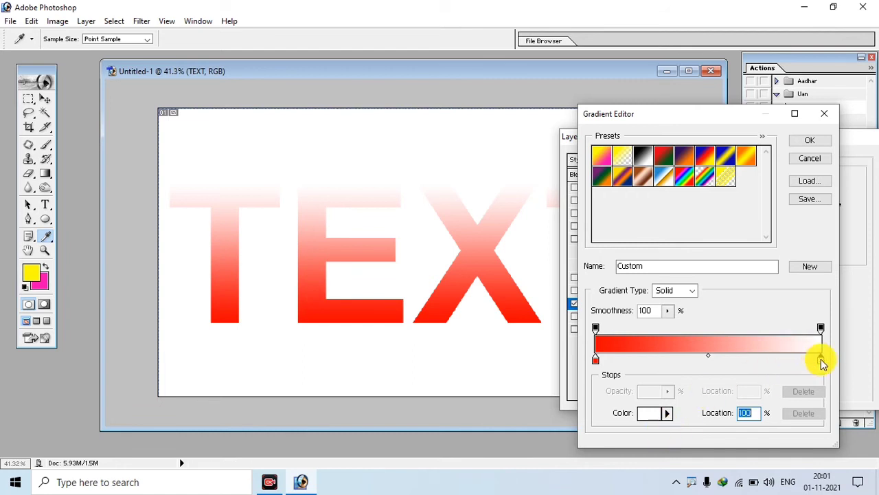
Set the ending stop to yellow FCFF00 and accept the red-to-yellow gradient.
click(656, 412)
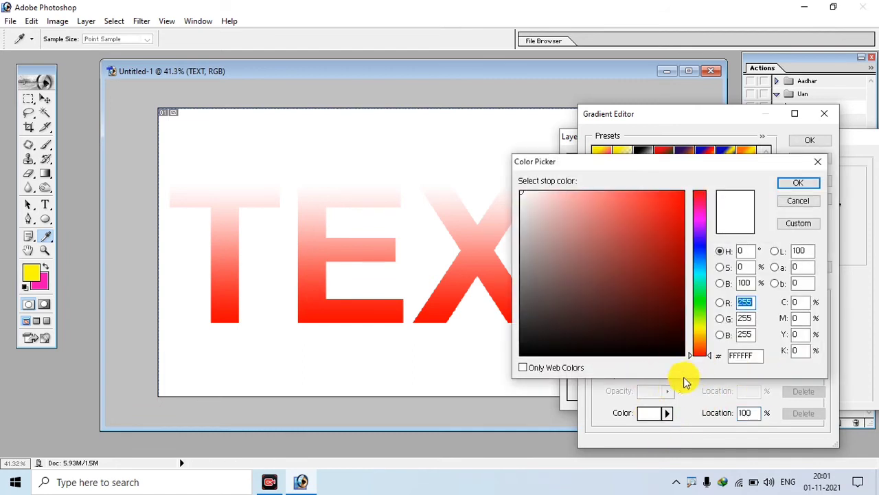
mouse_move(701, 333)
mouse_down()
mouse_move(700, 309)
mouse_move(699, 328)
mouse_up()
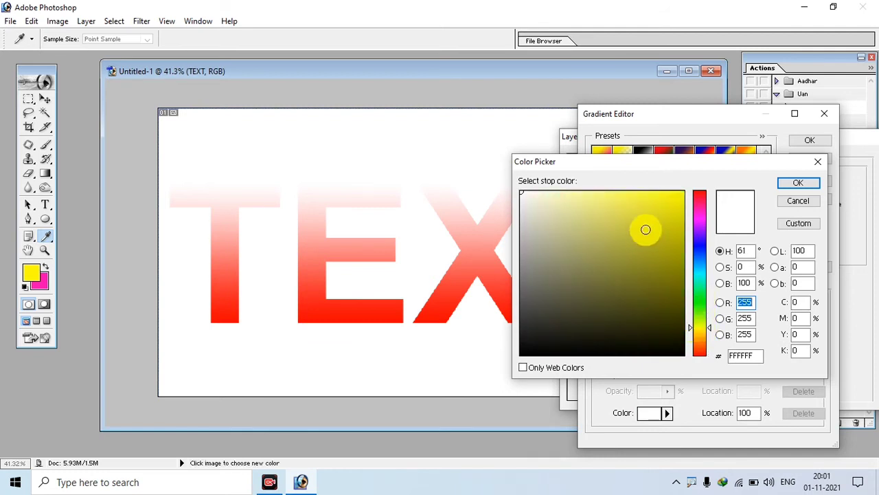
drag(564, 238, 683, 193)
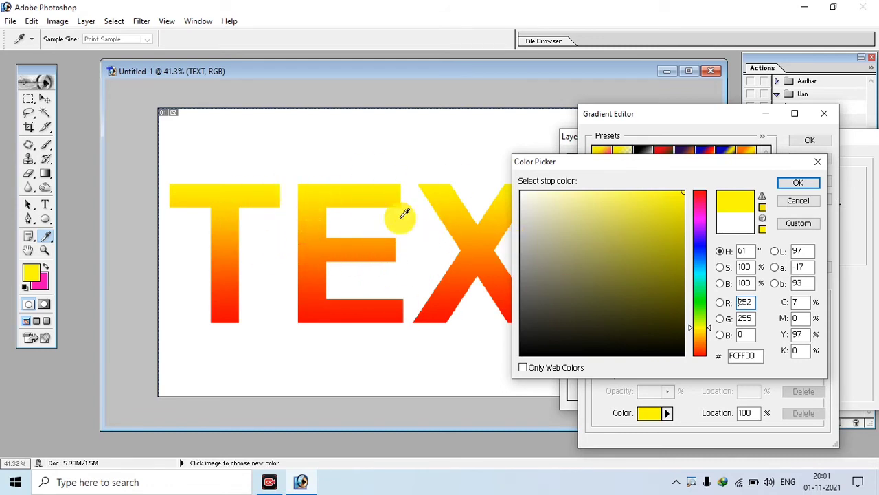
click(811, 182)
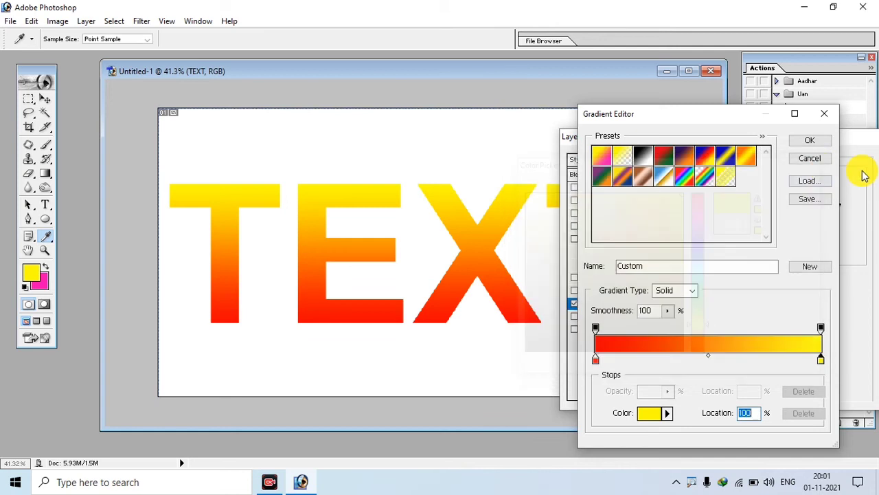
drag(762, 122, 772, 134)
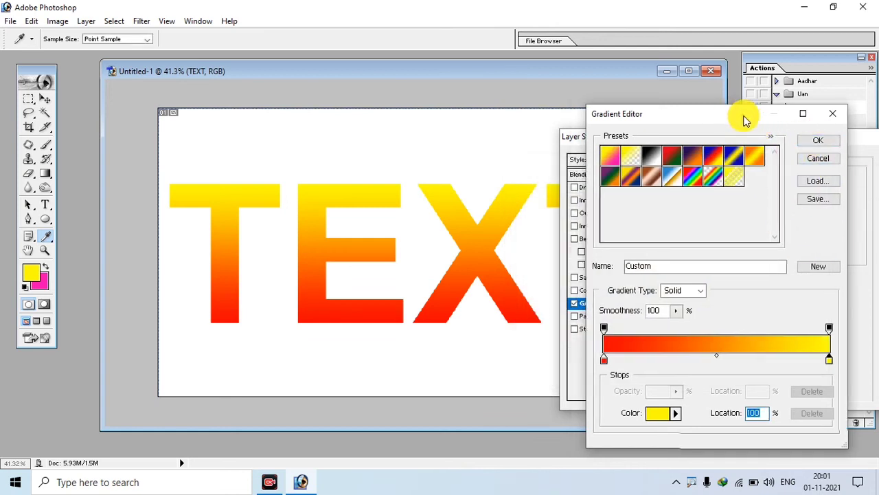
click(819, 152)
drag(682, 140, 666, 134)
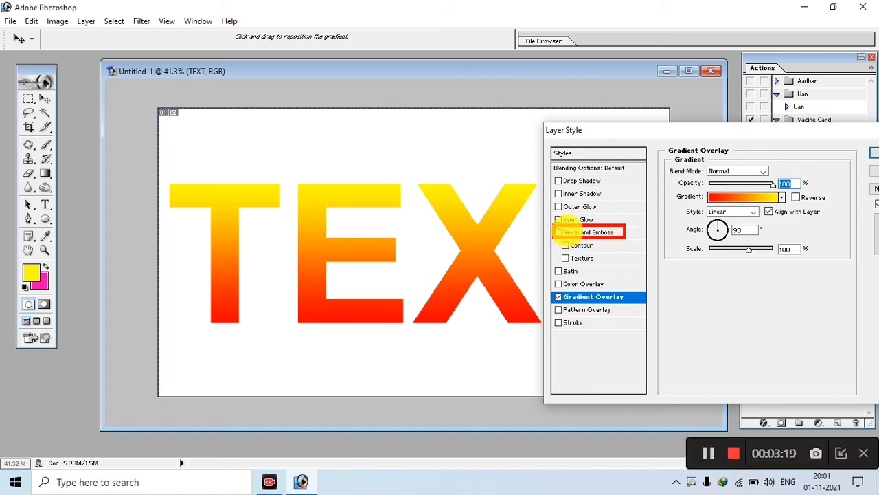
Turn on Bevel and Emboss as an Inner Bevel for the TEXT layer.
click(558, 233)
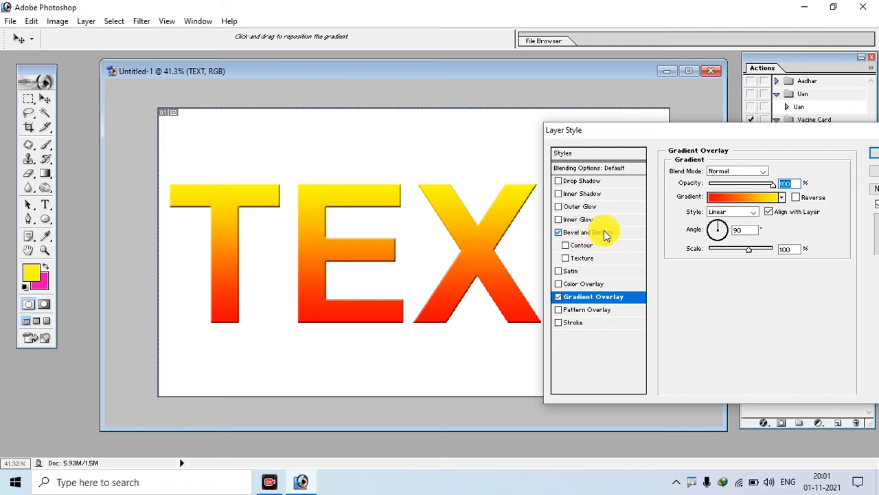
click(606, 234)
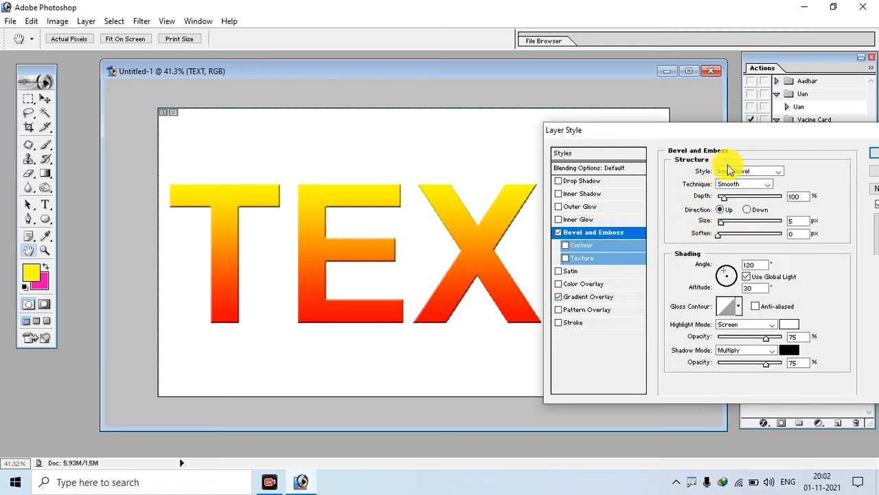
click(723, 197)
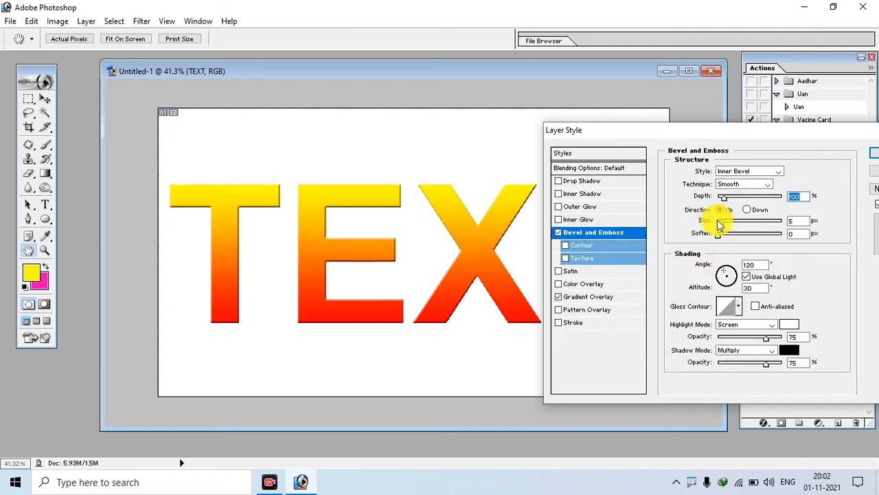
drag(667, 155, 820, 400)
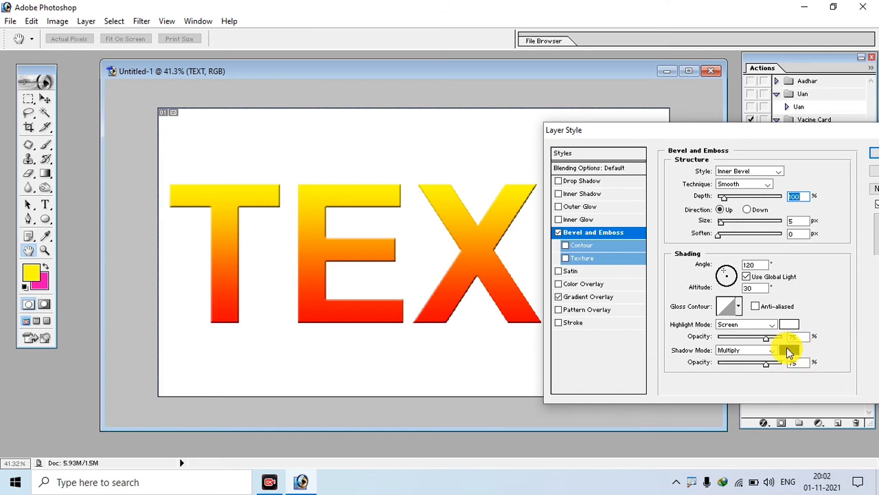
Give the bevel a red (R 255) shadow colour and a 13 px size.
click(789, 351)
drag(692, 165, 739, 162)
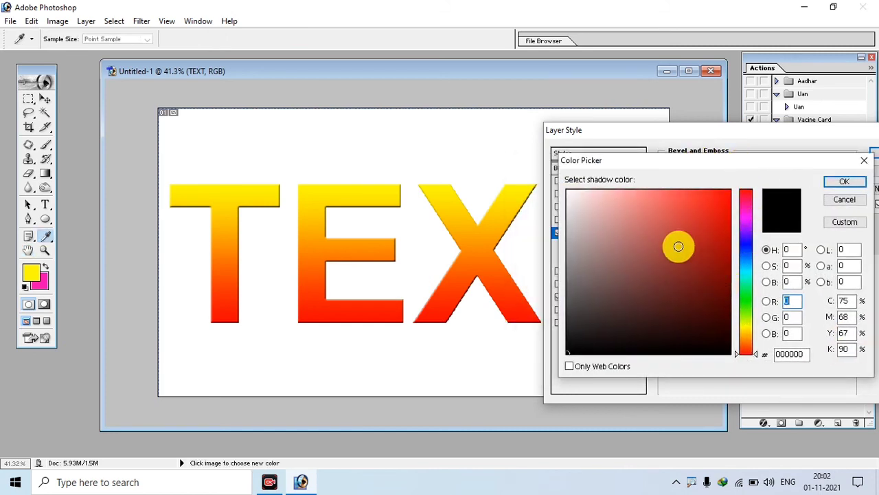
text(255)
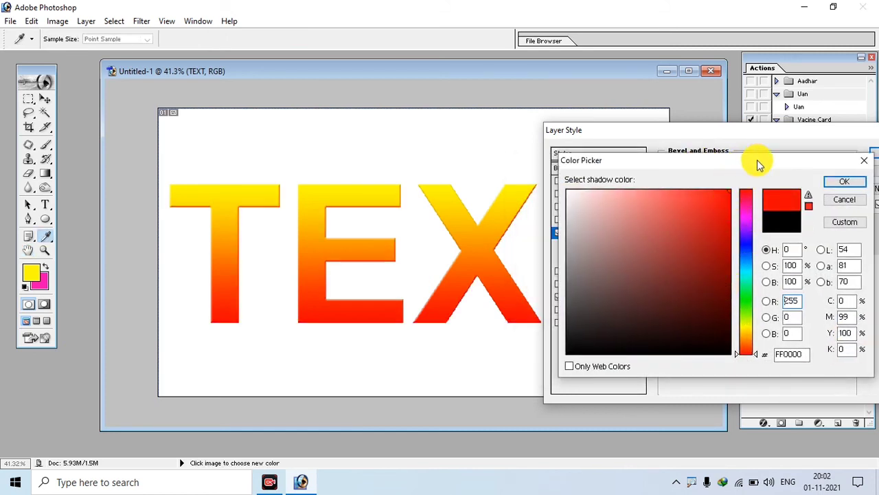
click(832, 186)
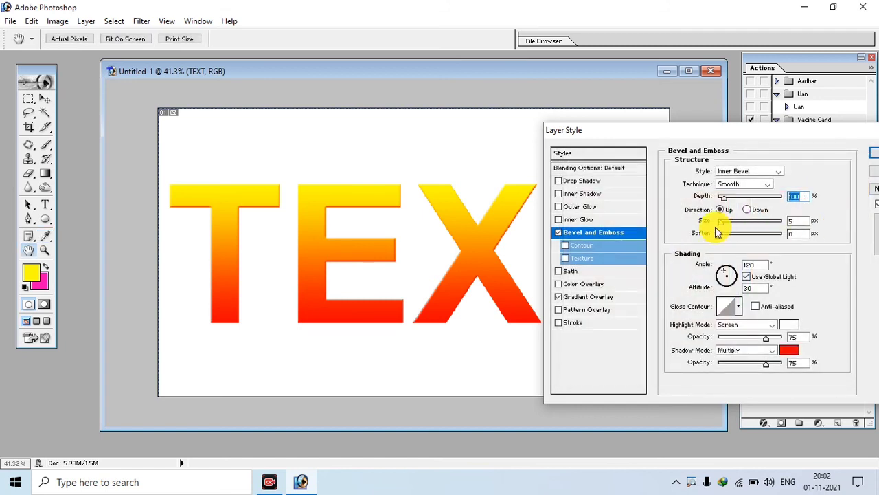
drag(725, 227, 734, 224)
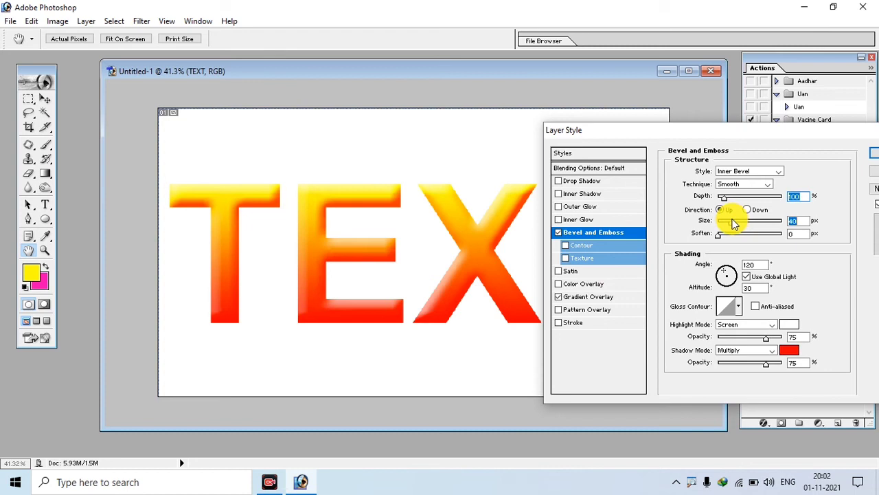
drag(711, 140, 729, 162)
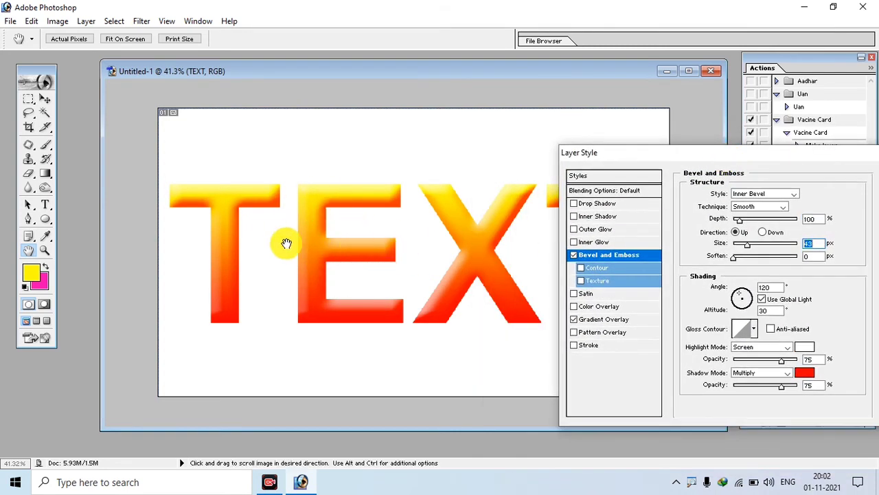
drag(713, 163, 706, 127)
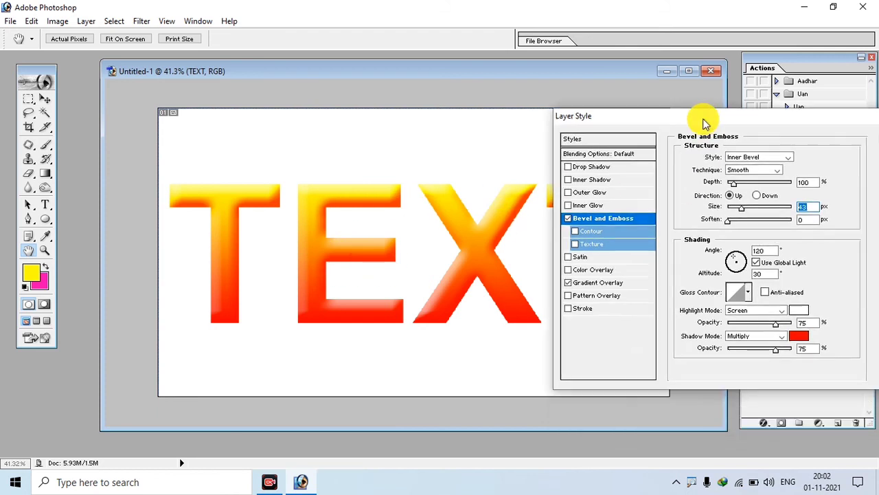
Give the TEXT layer a black Stroke of size 4 px and apply the layer style.
click(566, 308)
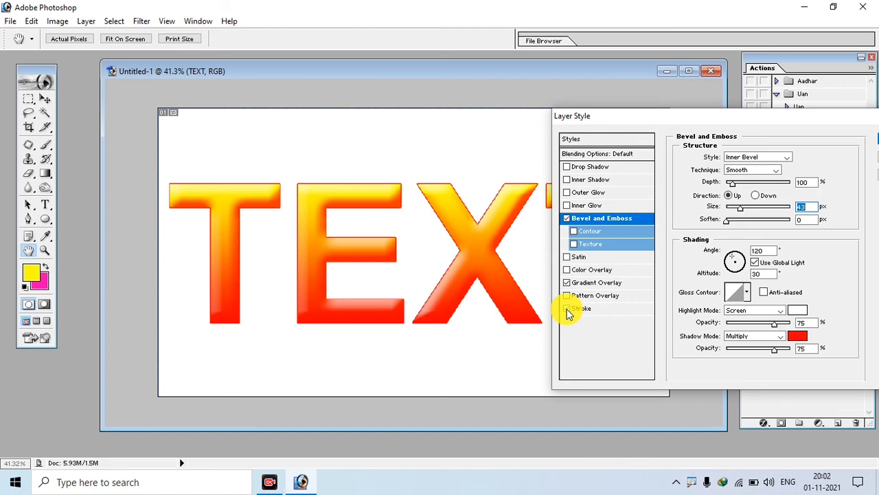
click(582, 309)
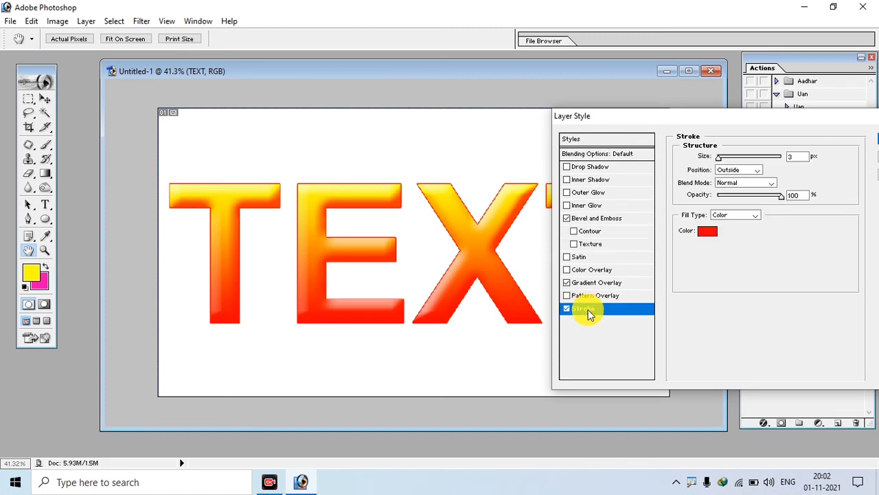
click(708, 230)
mouse_move(650, 289)
mouse_down()
mouse_move(547, 369)
mouse_move(496, 432)
mouse_up()
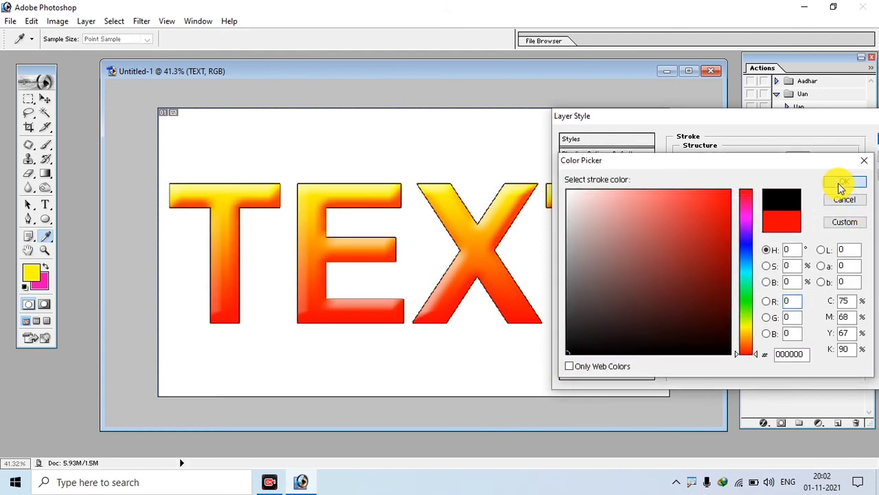
click(845, 182)
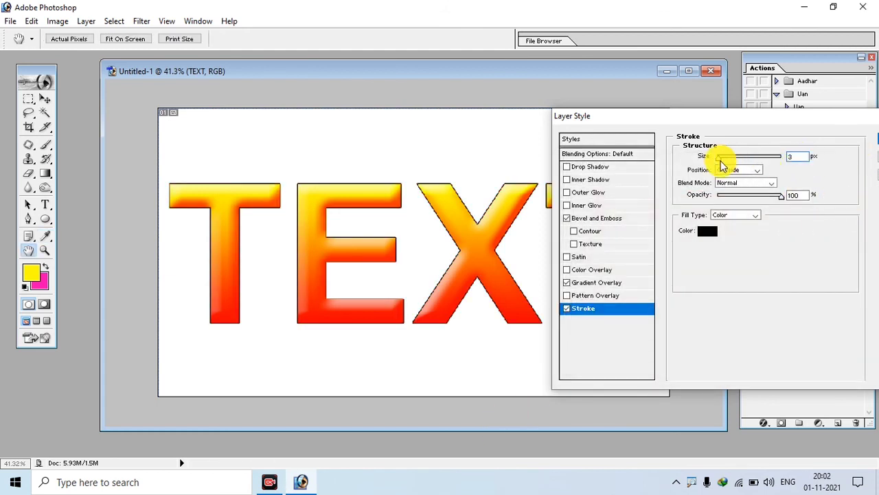
double_click(797, 156)
text(4)
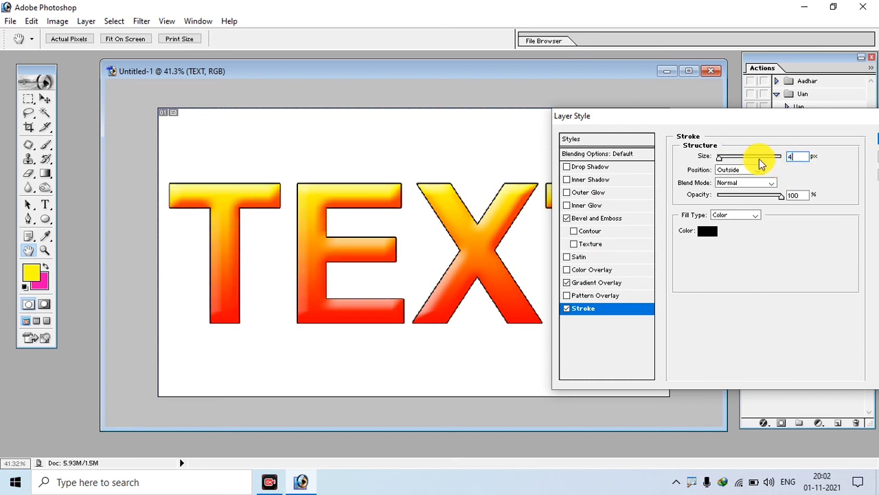
key(Return)
With the Move tool, nudge the TEXT layer right to centre it on the canvas at 31% zoom.
key(v)
key(ctrl+minus)
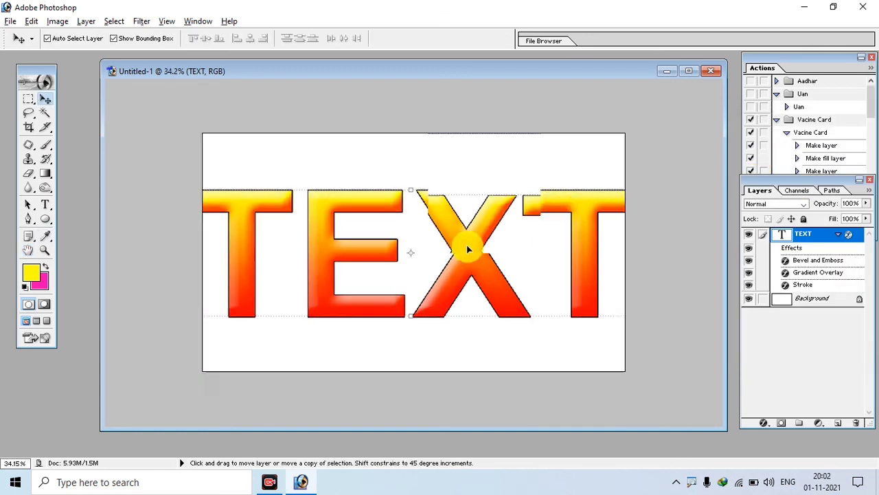
key(ctrl+minus)
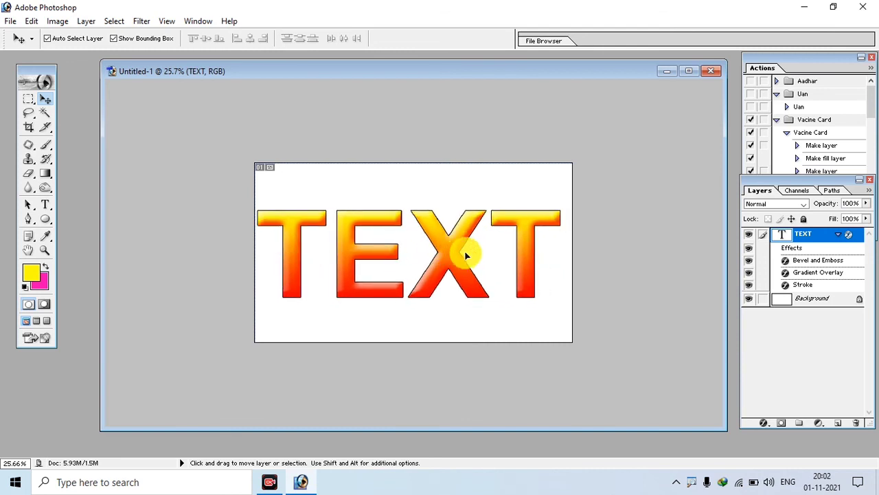
click(489, 173)
key(ctrl+plus)
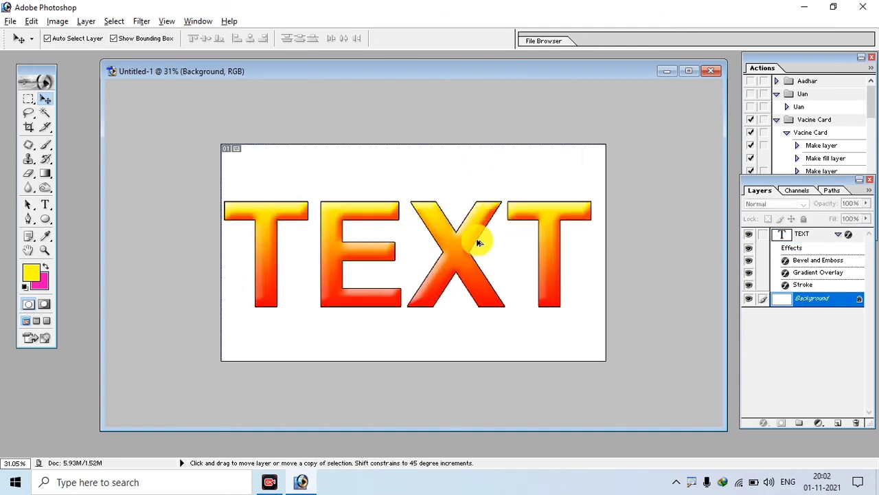
click(459, 254)
key(shift+Right)
key(shift+Right)
key(shift+Right)
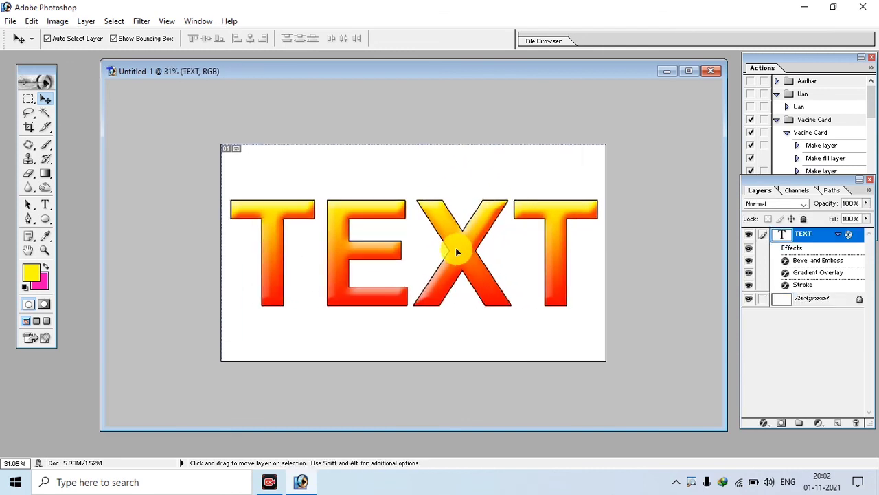
key(ctrl+minus)
key(ctrl+plus)
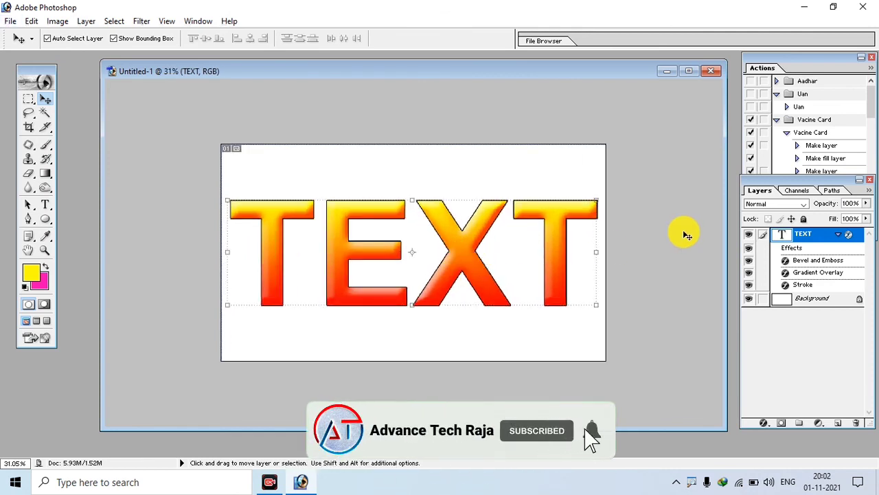